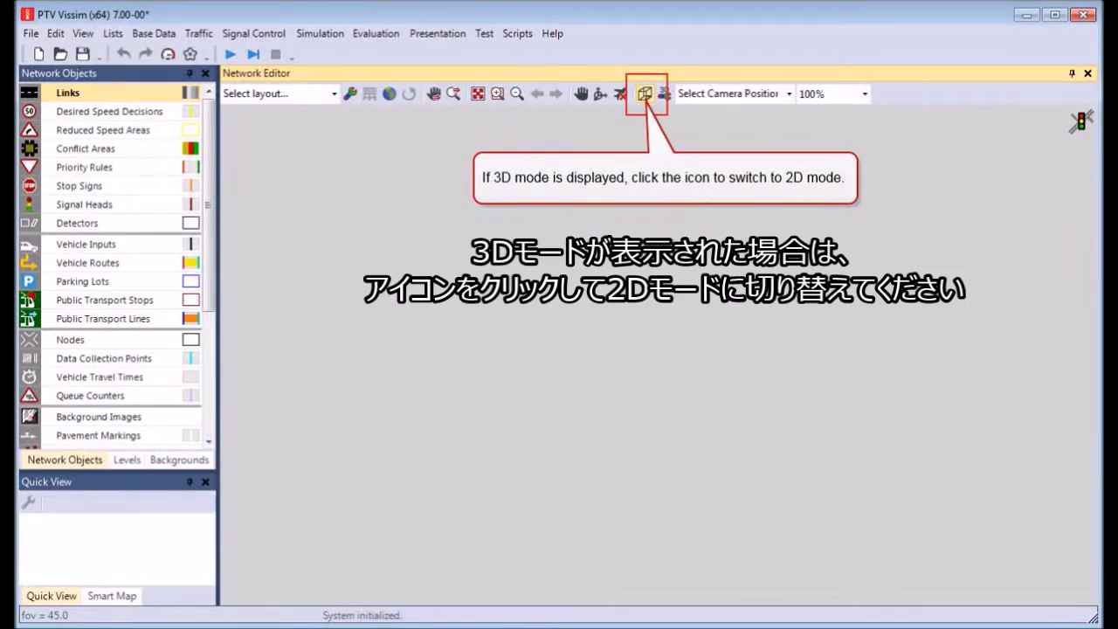
Step: Switch the Network Editor view from 3D to 2D mode
click(643, 92)
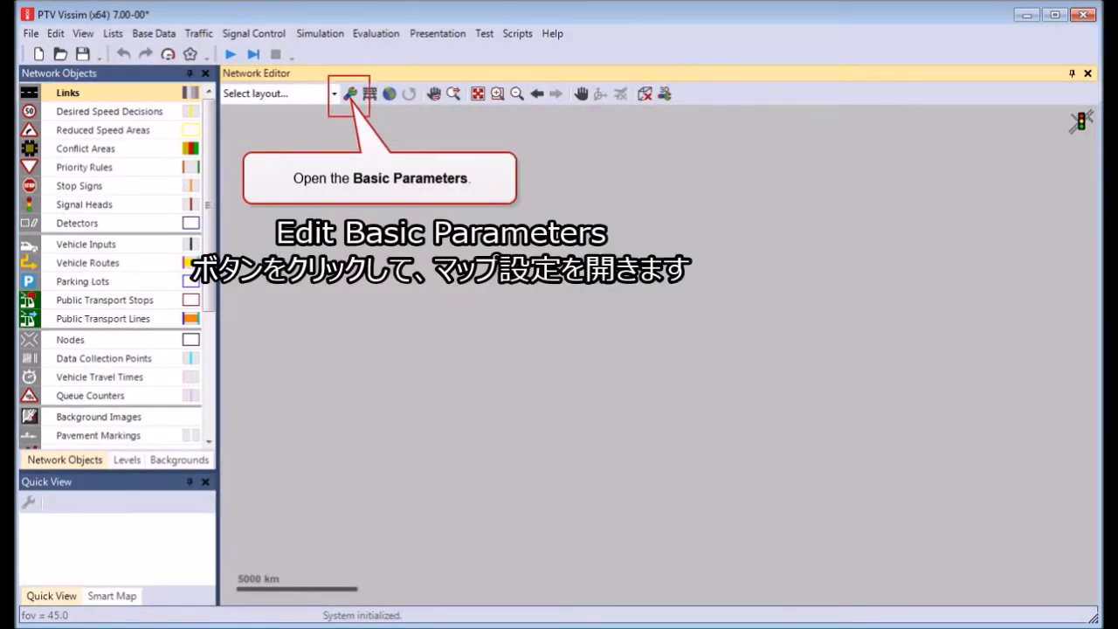
Step: Show a Bing Maps (Aerial View) background in gray scale with map intensity 50
click(350, 93)
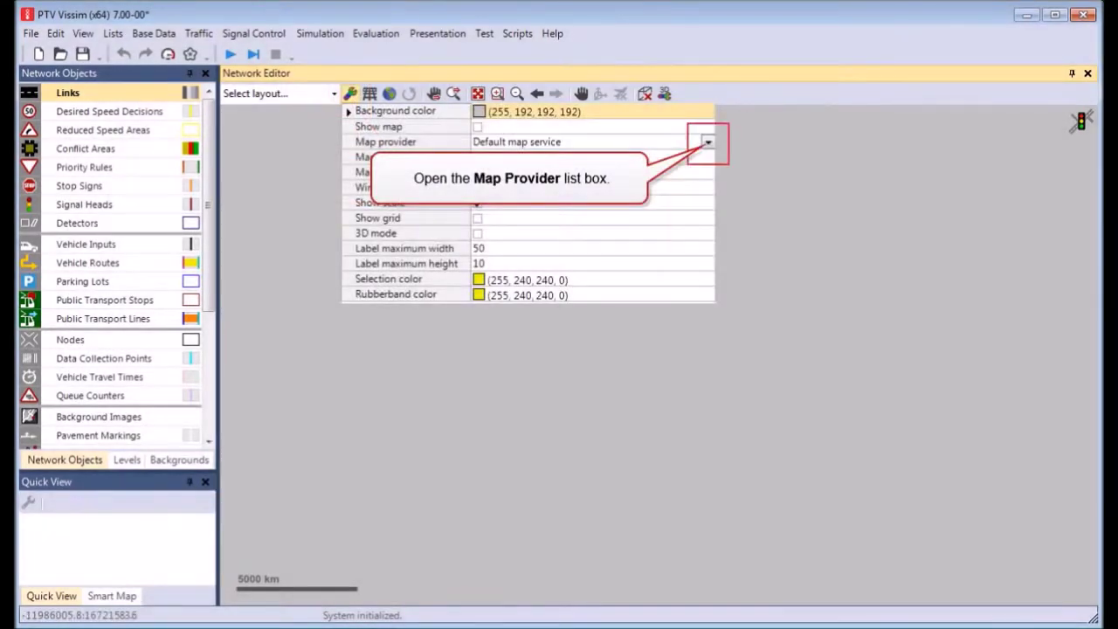
click(709, 141)
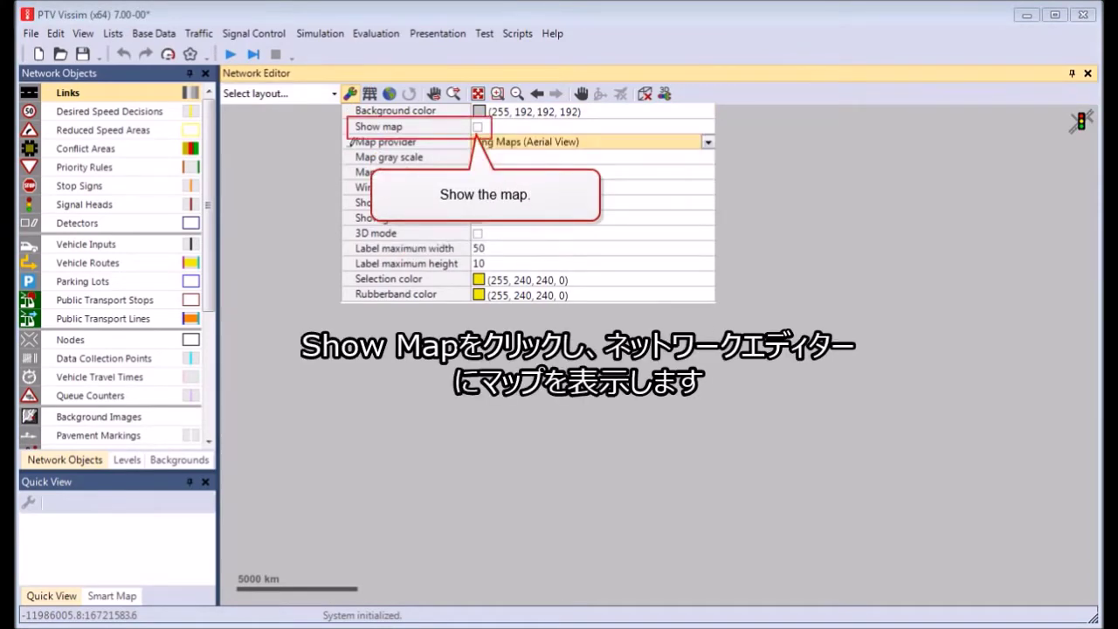
click(477, 127)
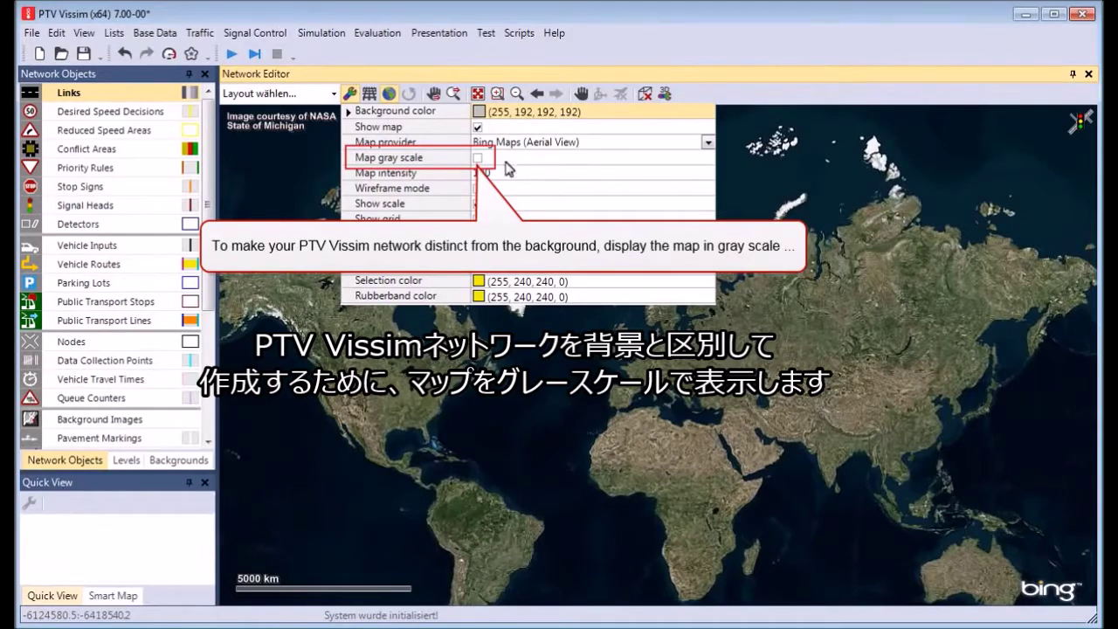
click(477, 157)
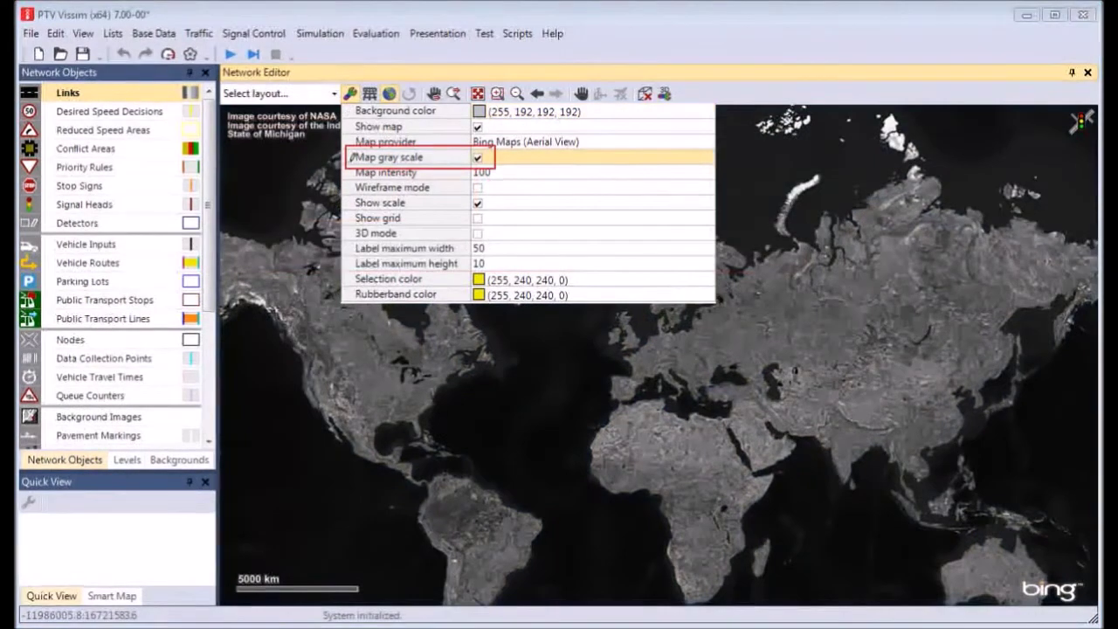
click(387, 172)
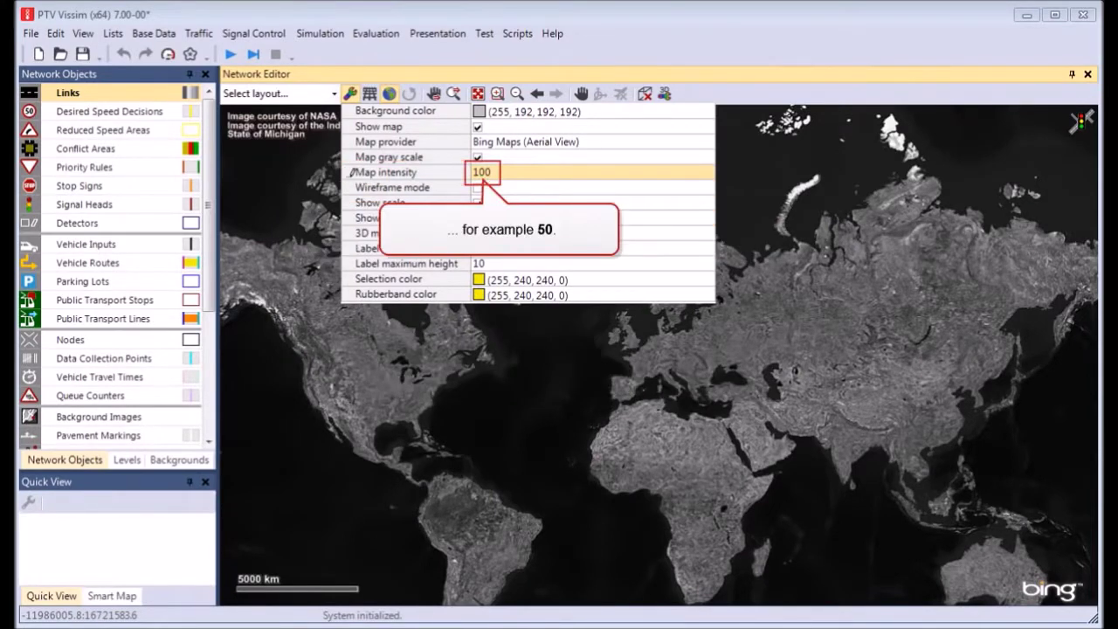
key(BackSpace)
key(BackSpace)
key(BackSpace)
text(50)
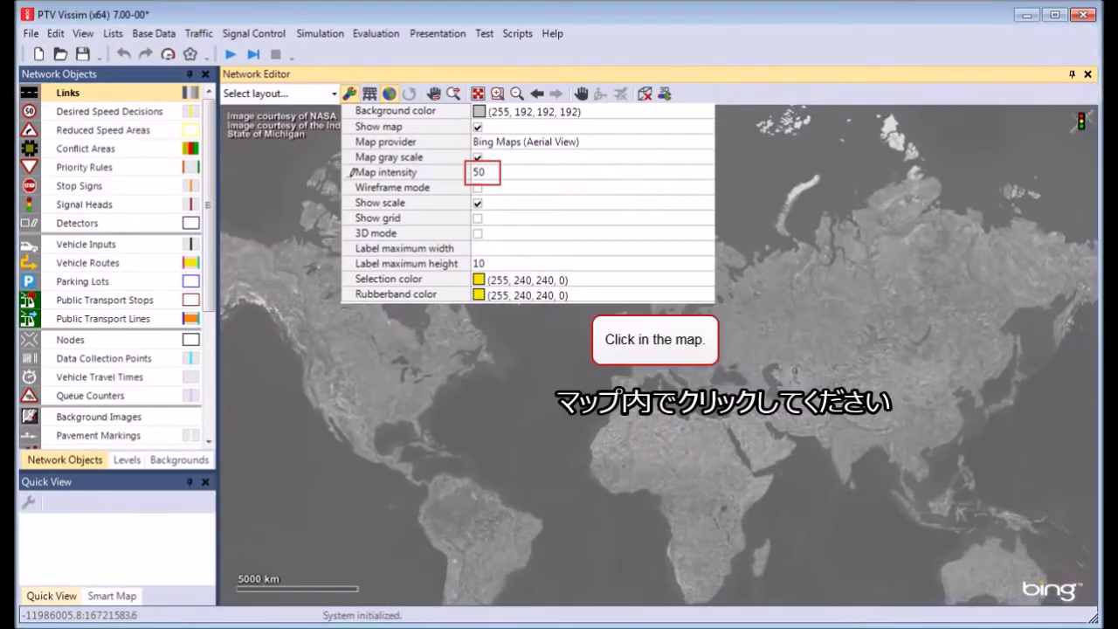
click(488, 331)
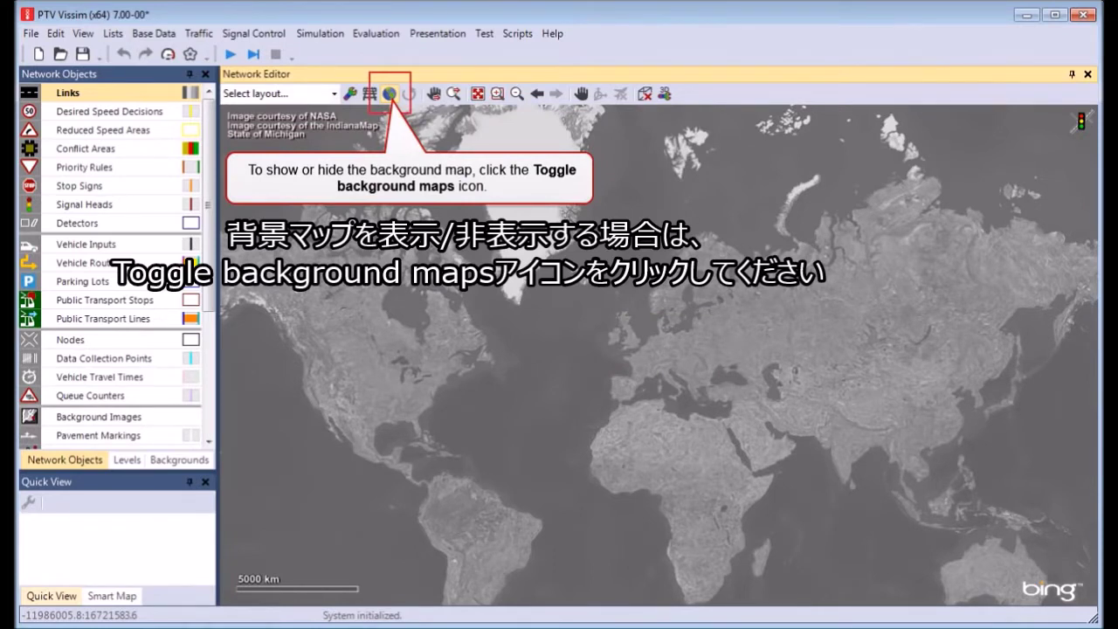
click(390, 93)
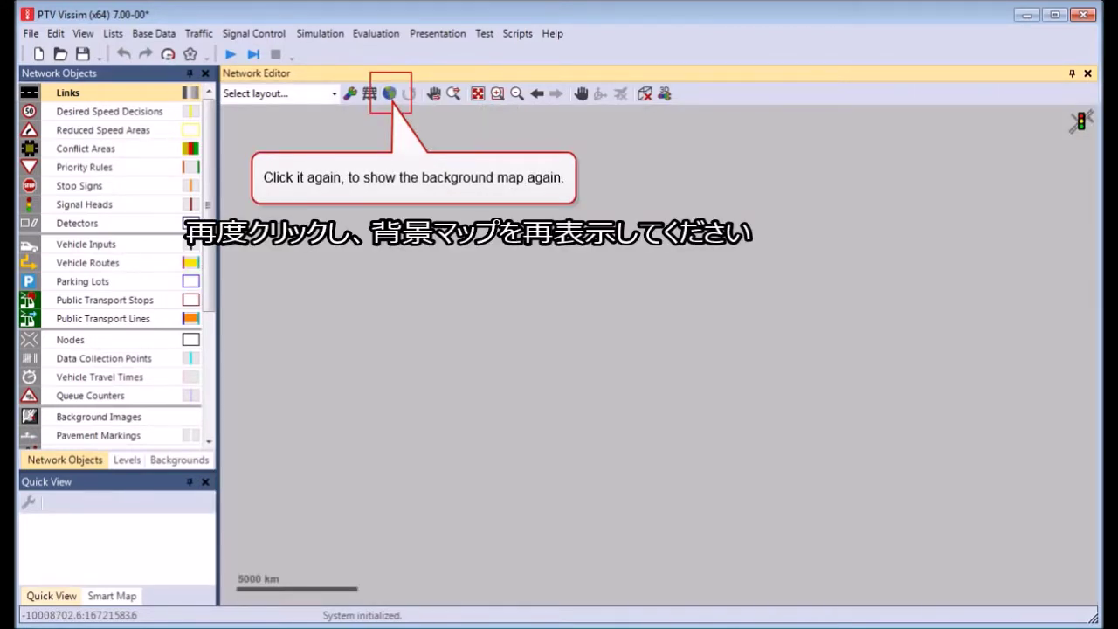
click(390, 93)
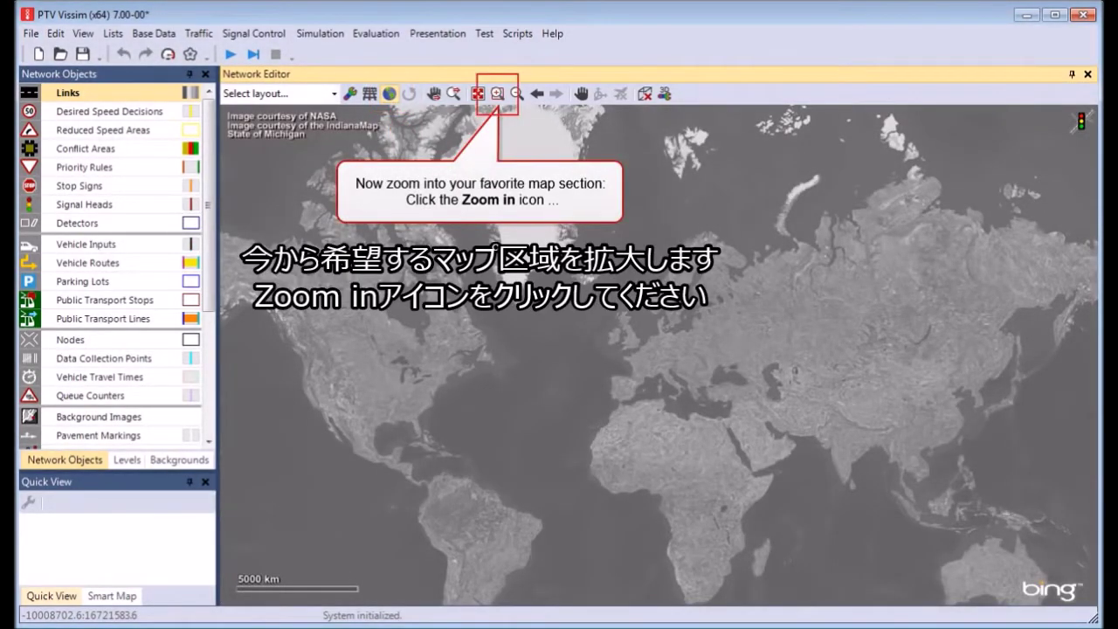
Step: Zoom the background map in toward the Karlsruhe region
click(498, 94)
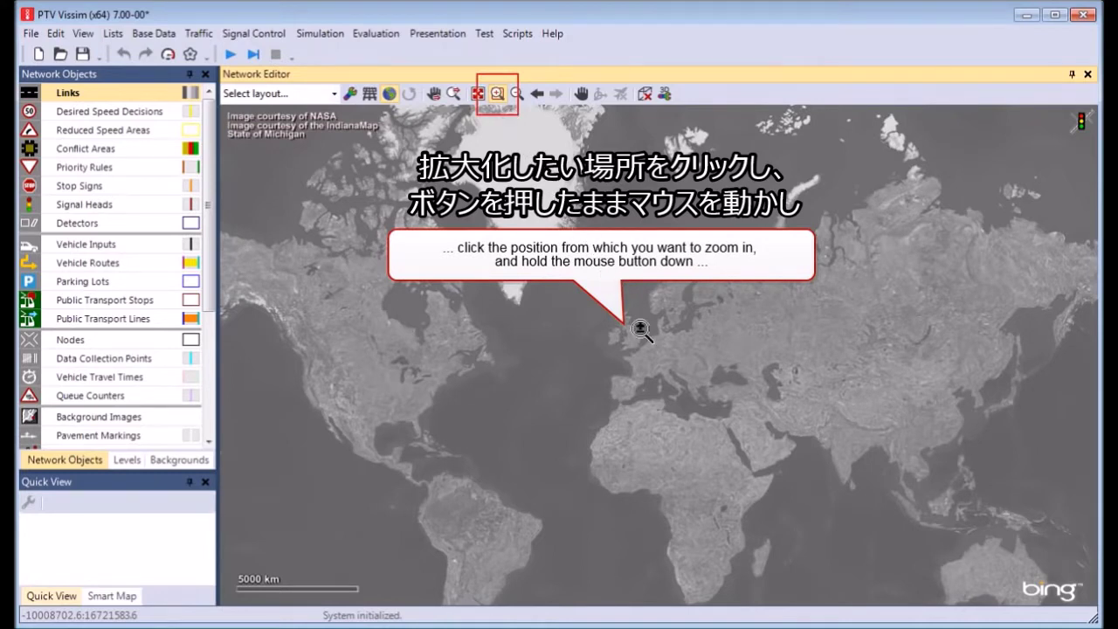
drag(643, 331, 681, 364)
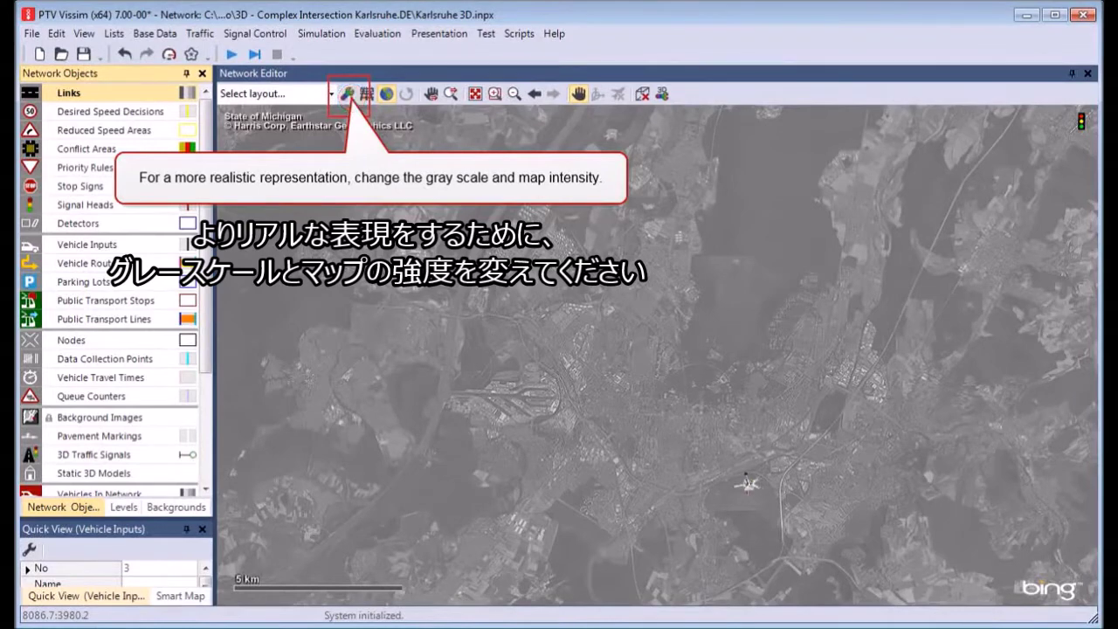
Step: Turn off map gray scale and raise map intensity to 100
click(347, 93)
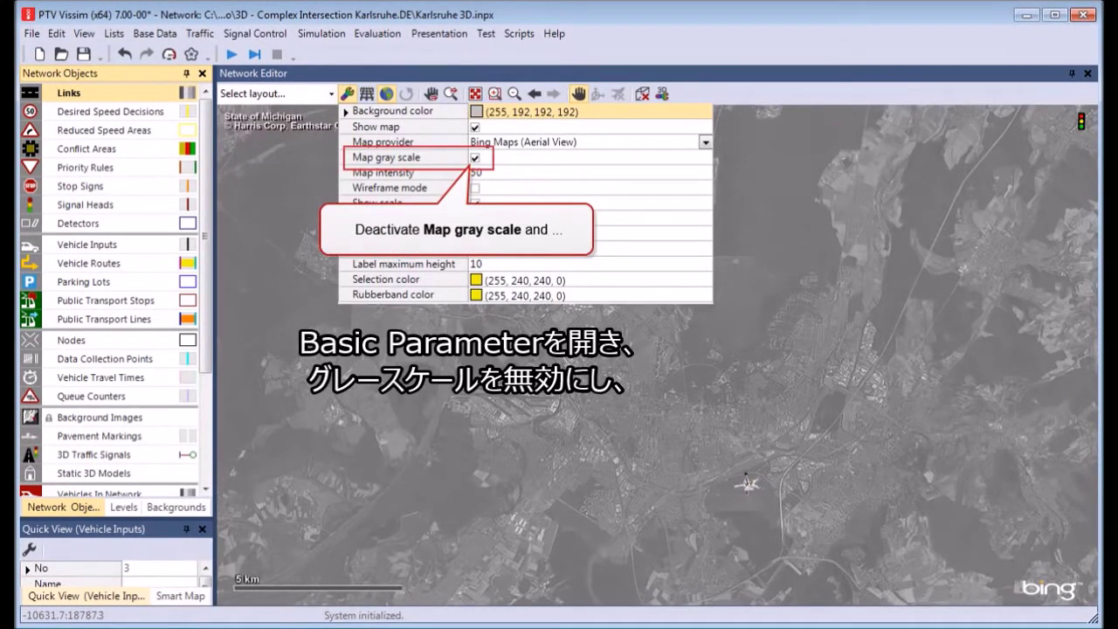
click(476, 158)
click(486, 172)
key(BackSpace)
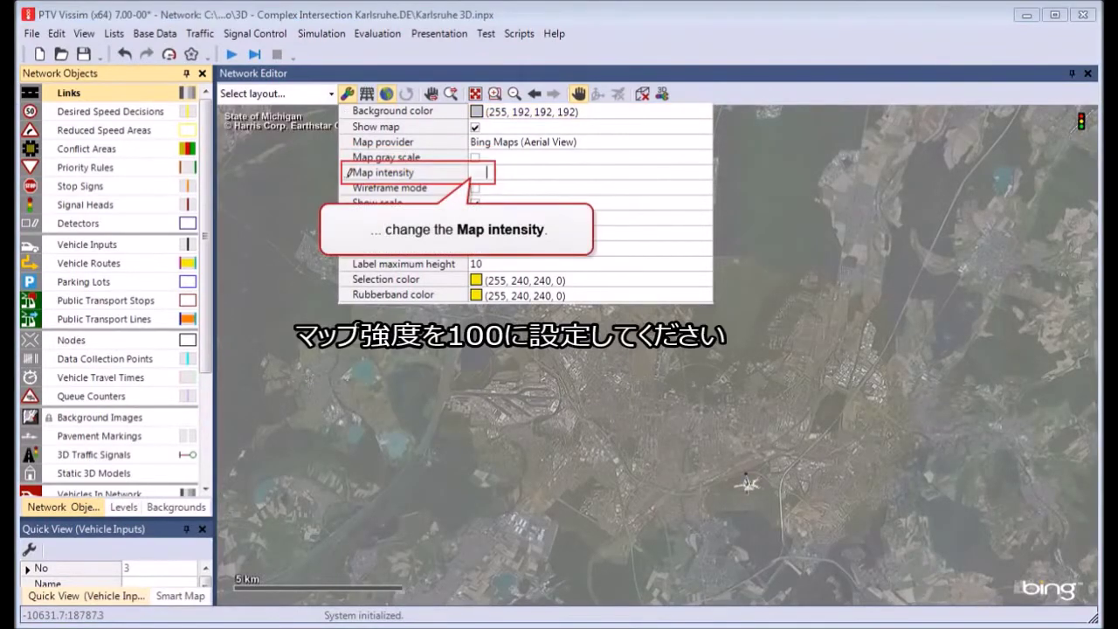
text(100)
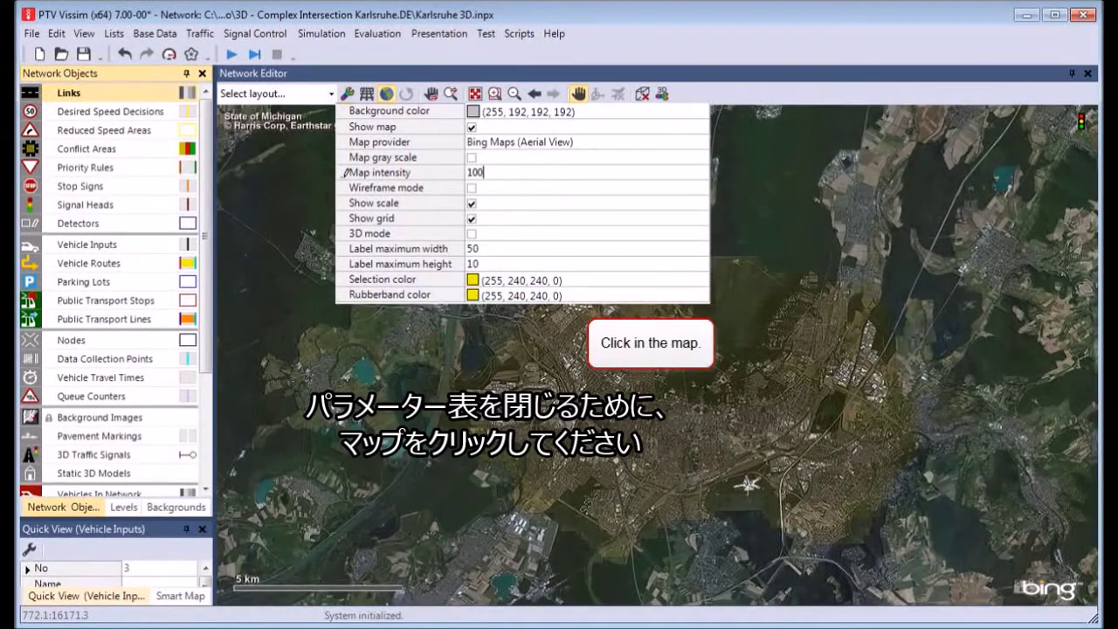
click(427, 345)
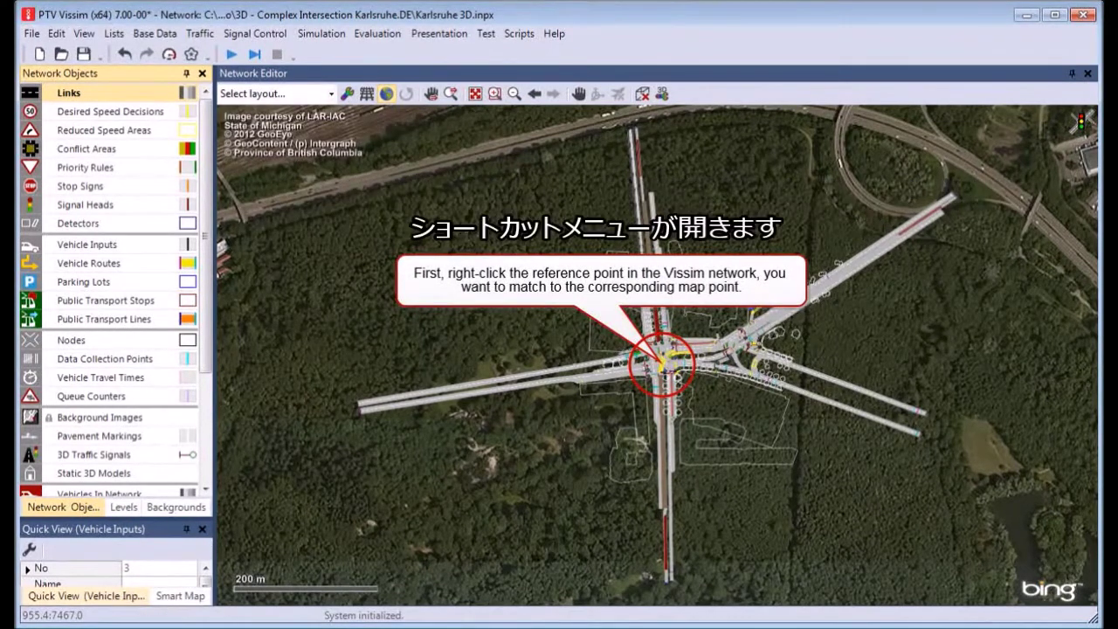
Step: Map the network reference point to the background and zoom to the matching intersection
right_click(662, 360)
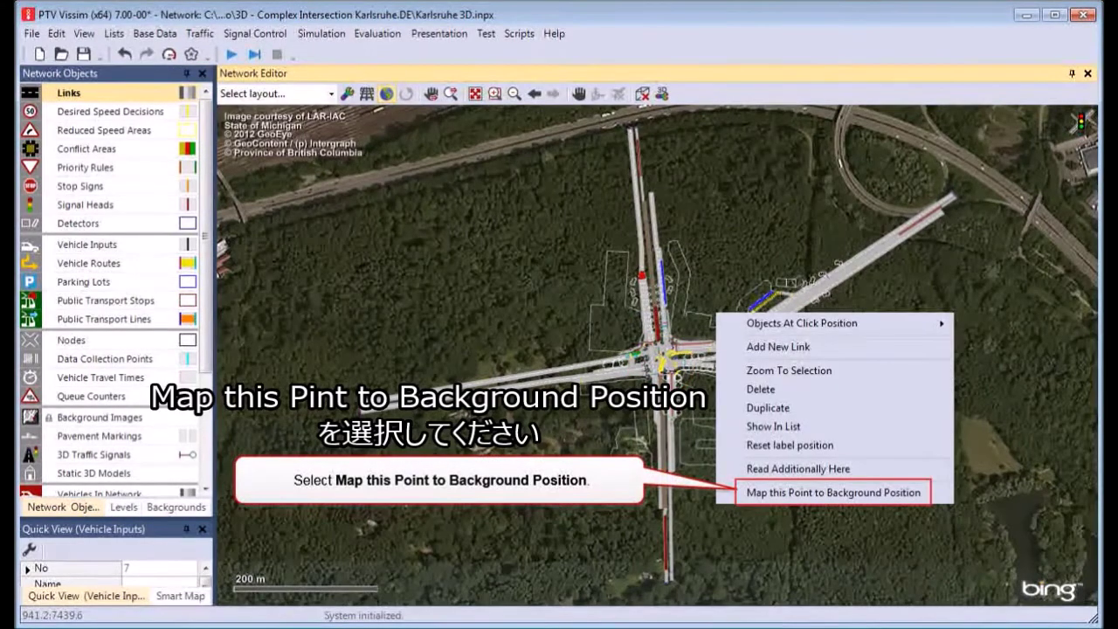
click(824, 492)
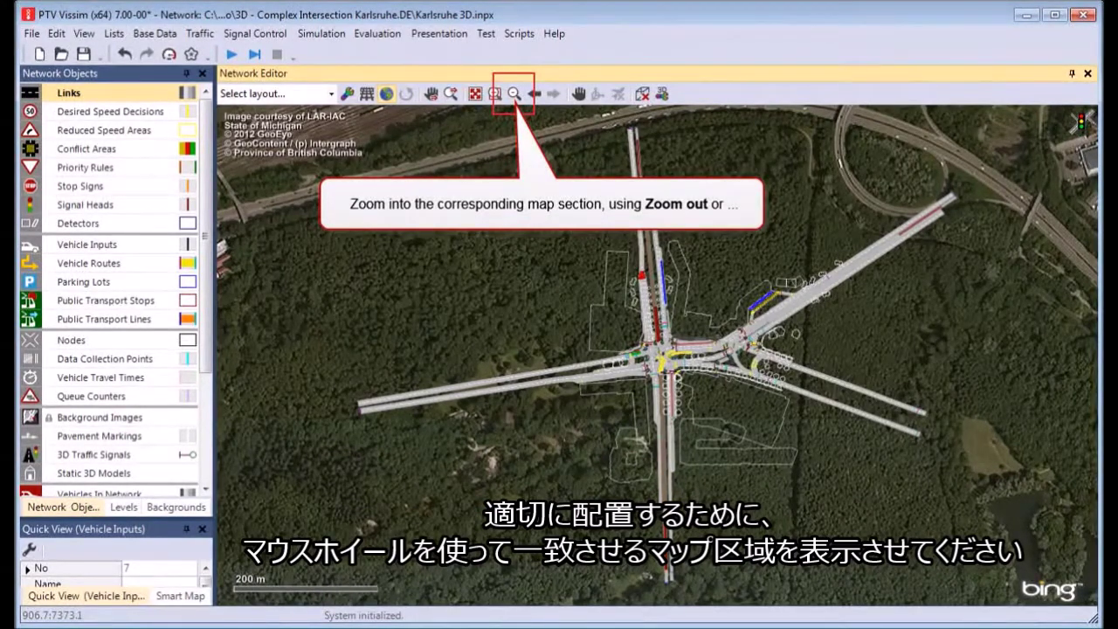
click(513, 94)
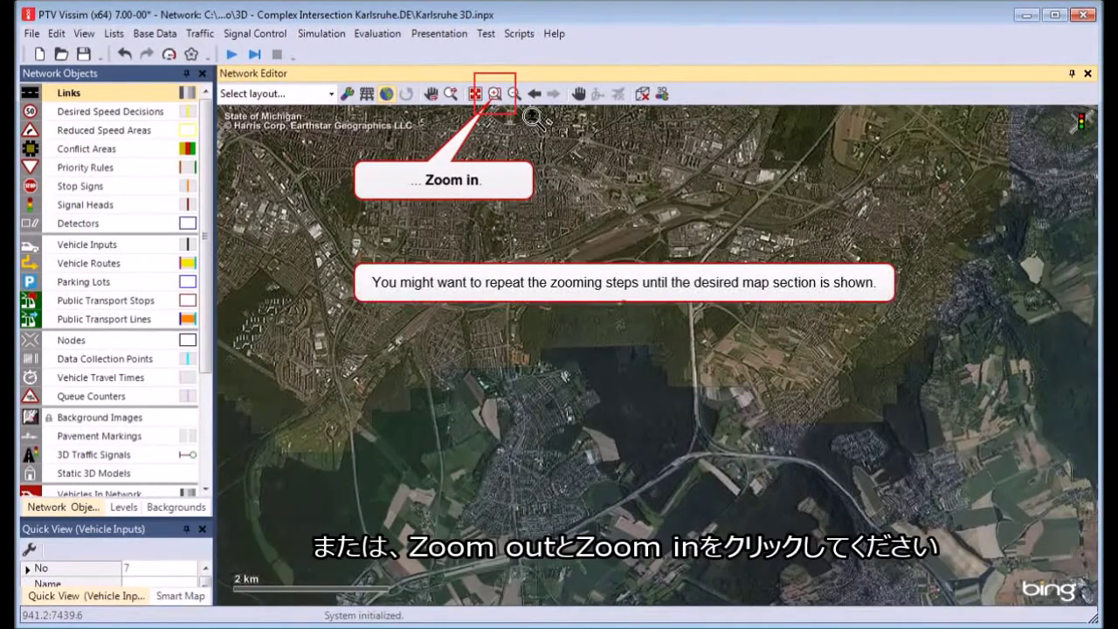
drag(533, 117, 585, 154)
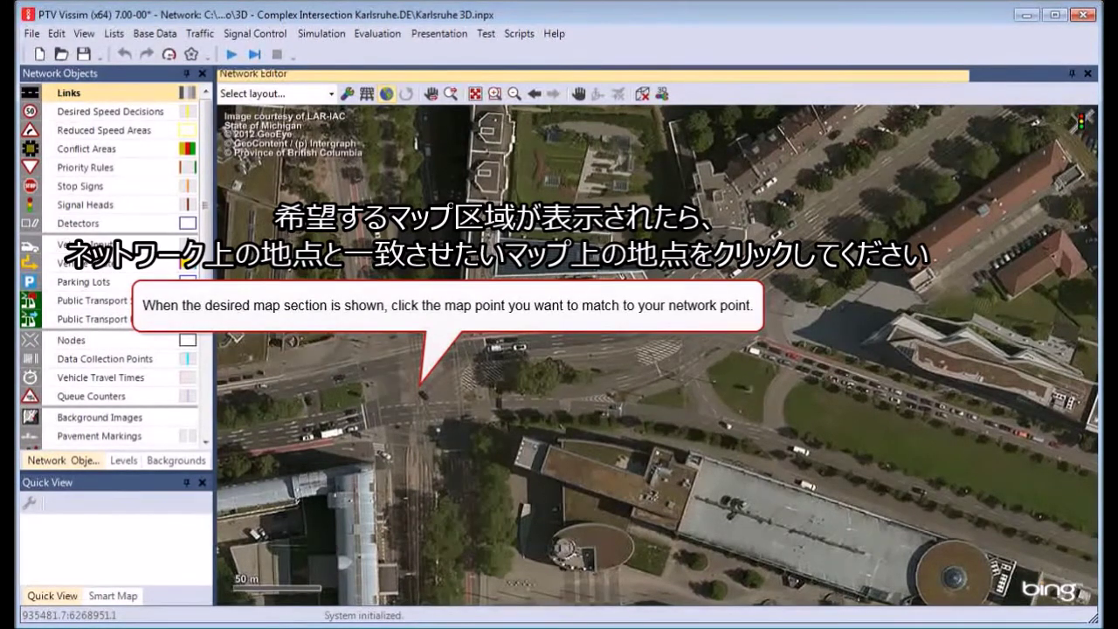
Step: Pick the matching map point on the aerial map, then fit the entire network in view
click(428, 389)
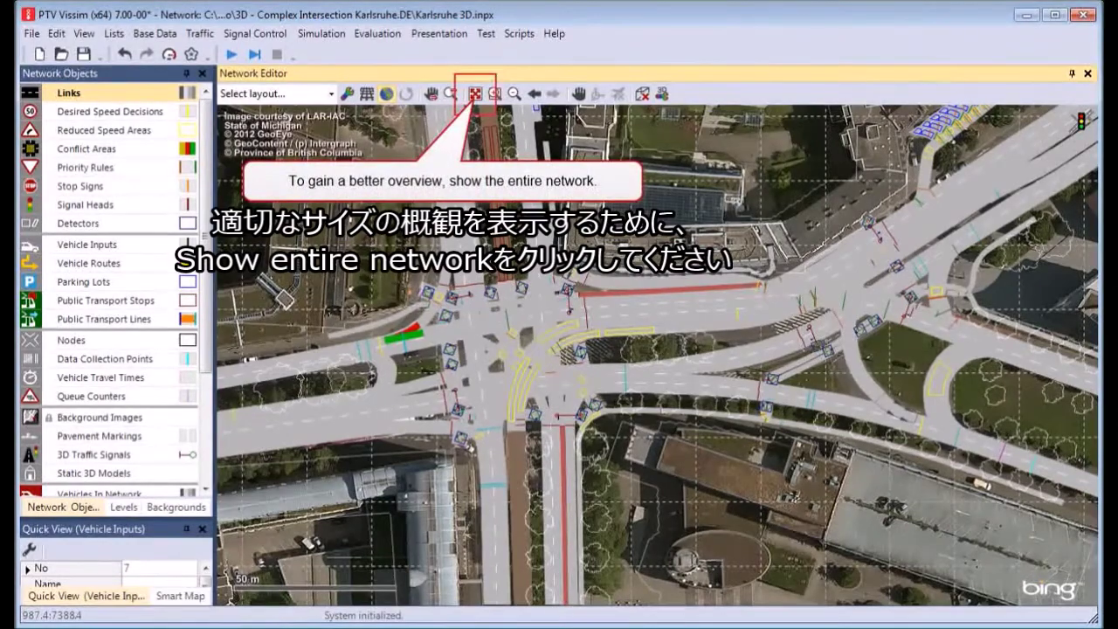
click(475, 93)
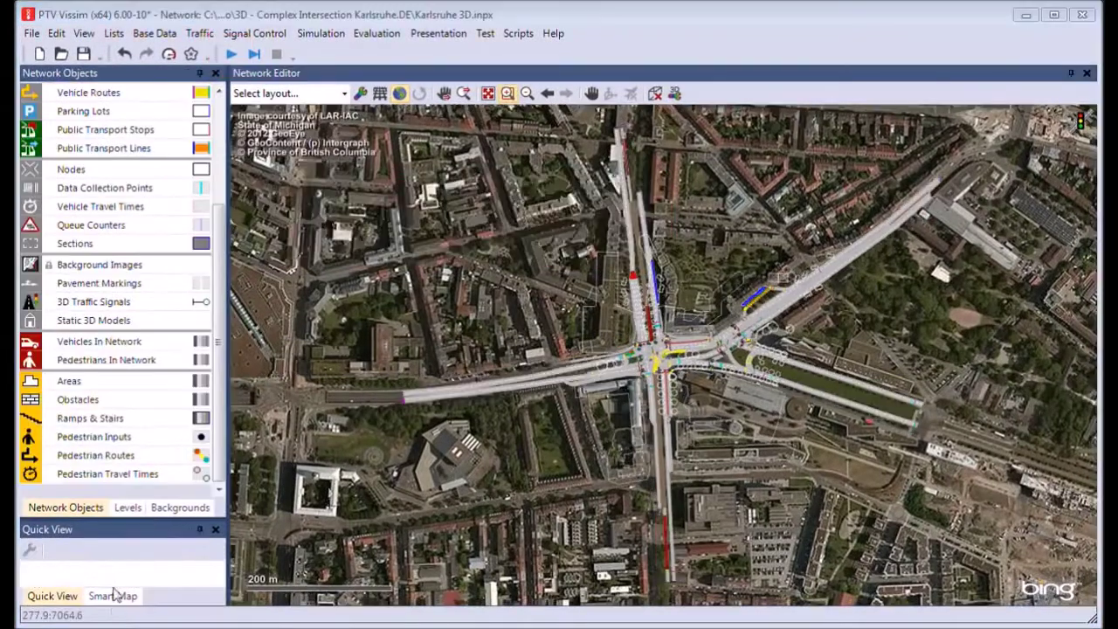
Step: Hide all network object types except Vehicles In Network
right_click(120, 346)
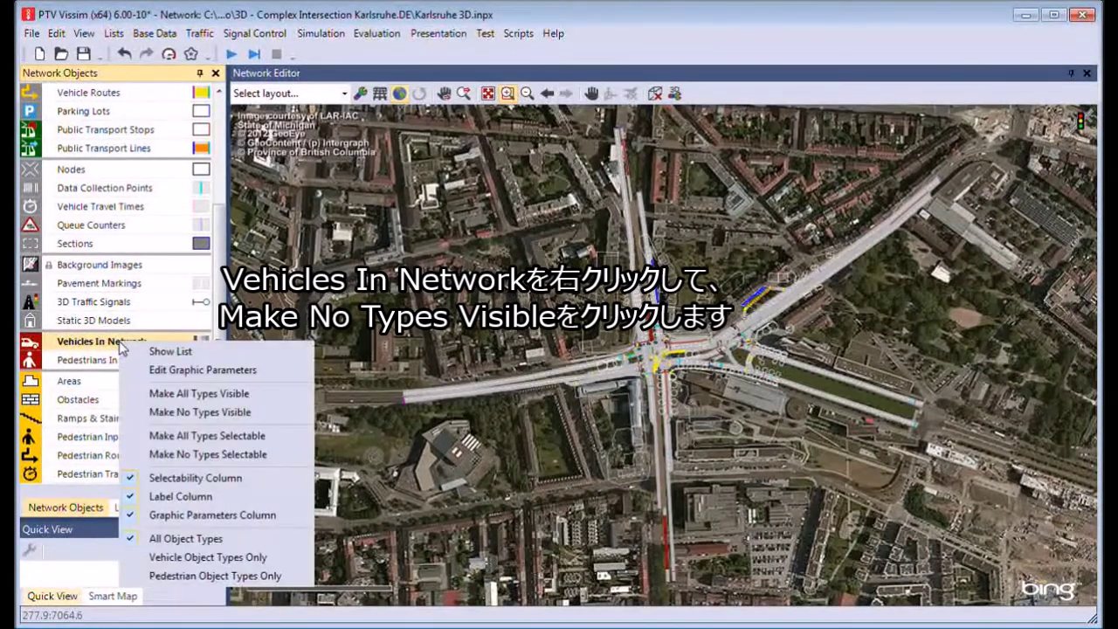
click(151, 412)
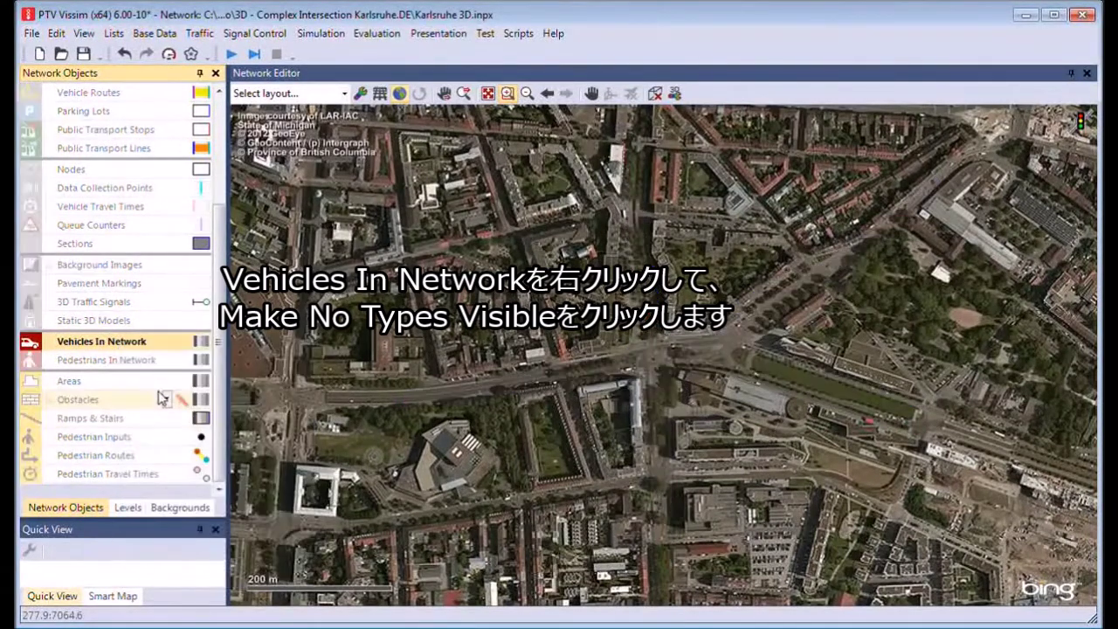
click(202, 342)
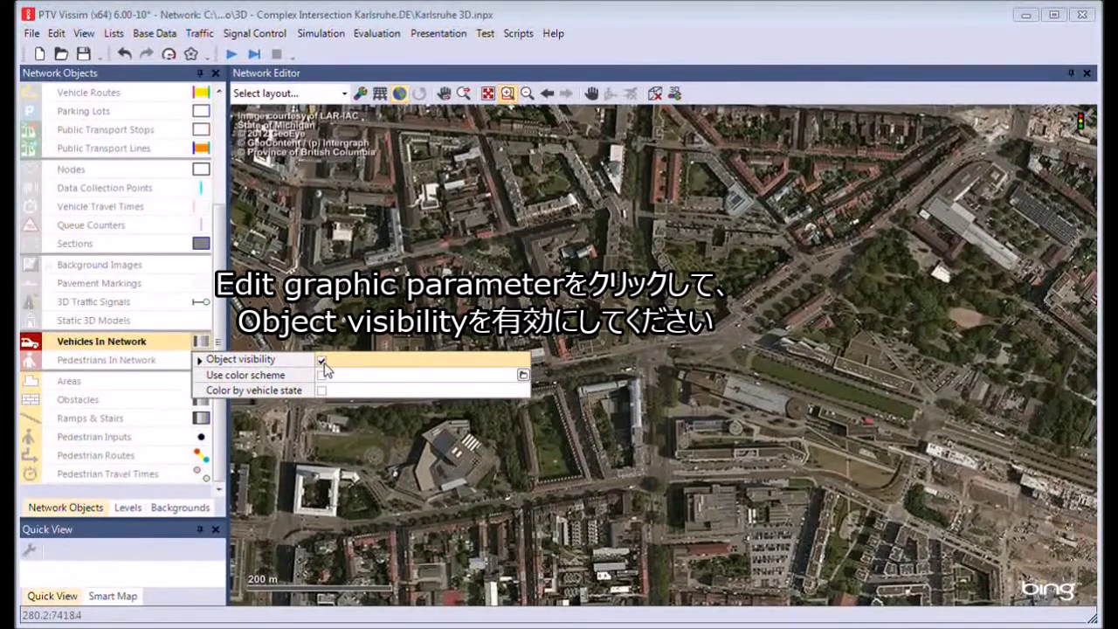
click(318, 336)
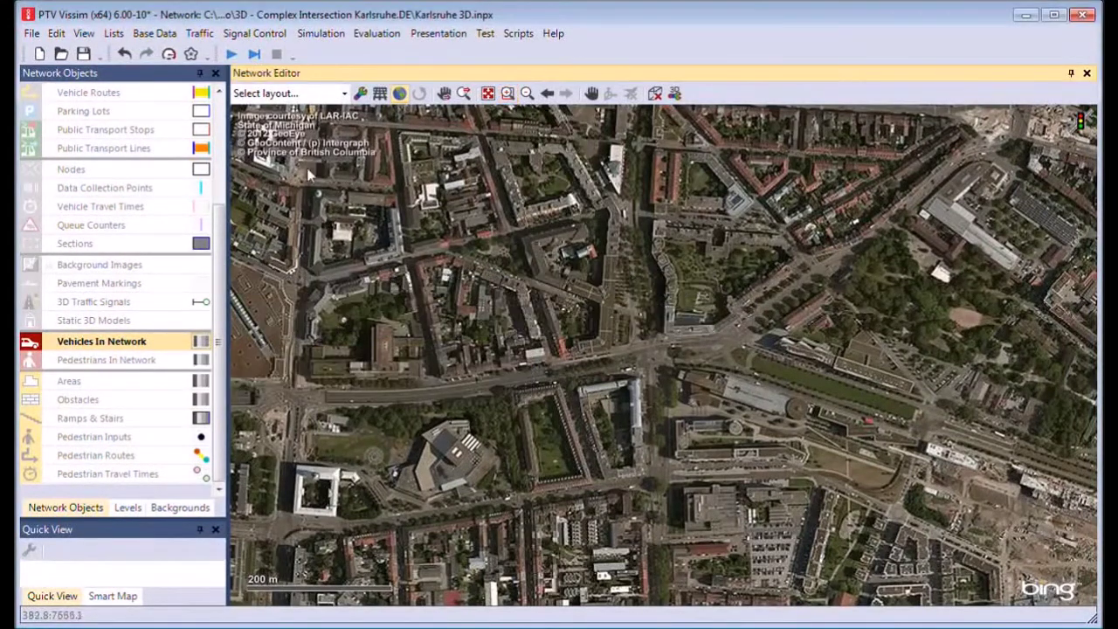
Step: Run the continuous simulation and zoom in on the intersection
click(231, 55)
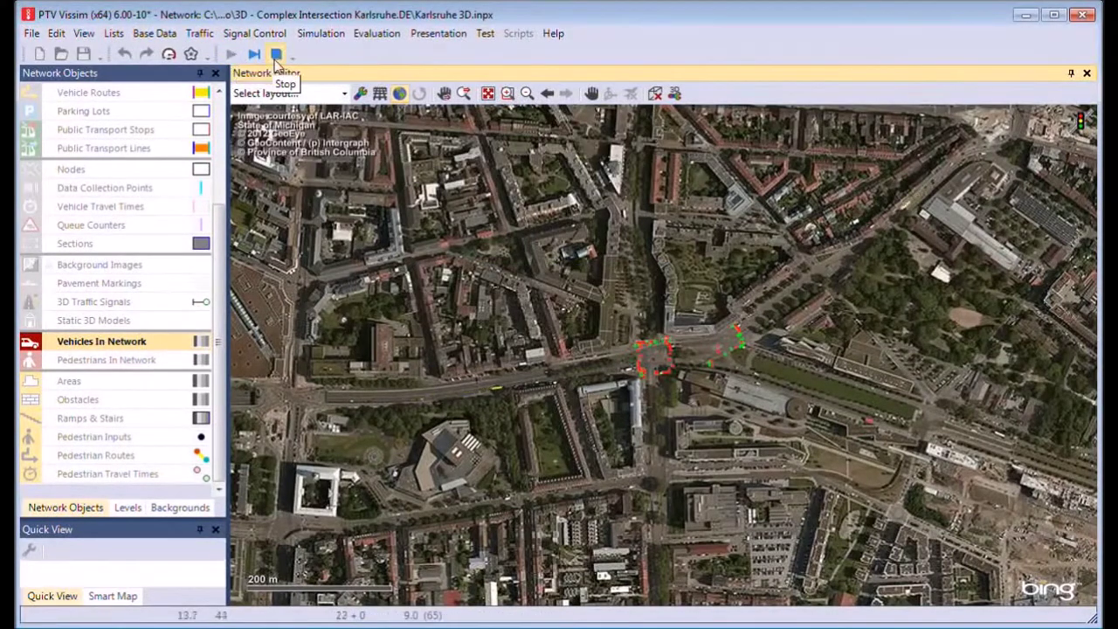
click(507, 94)
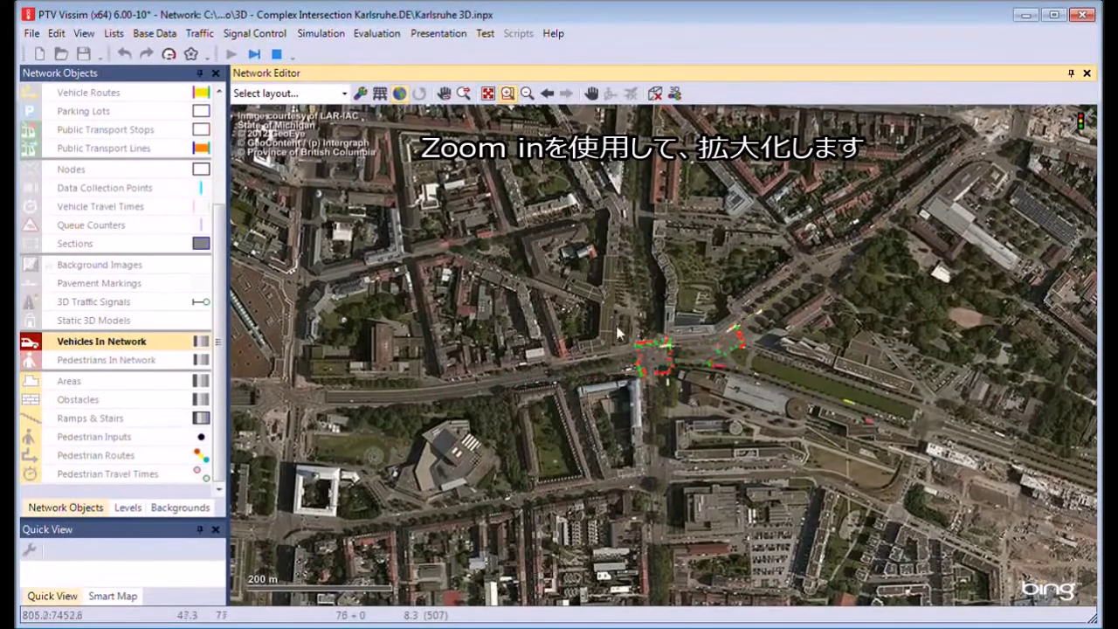
drag(617, 333, 732, 402)
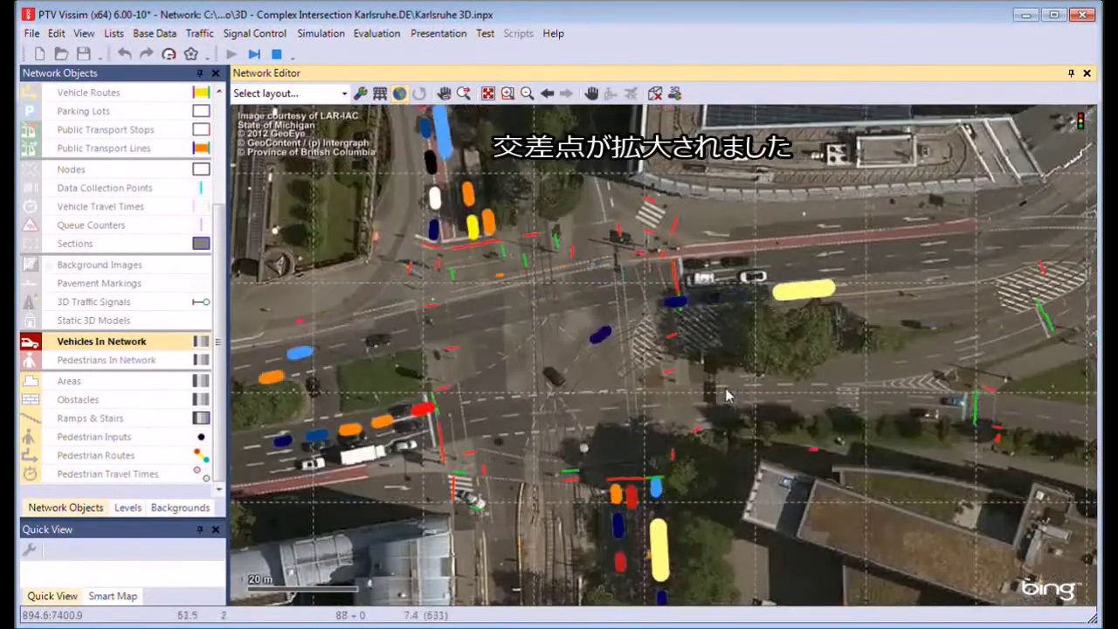